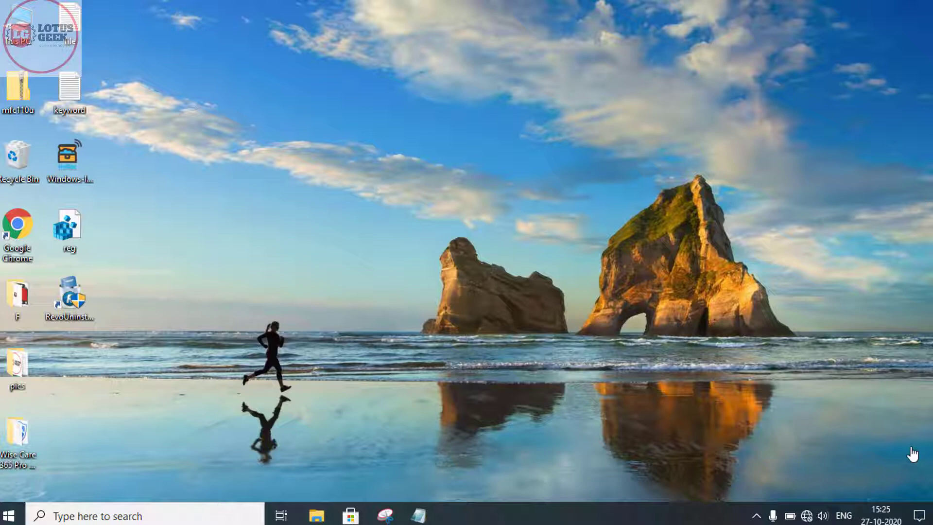
Step: Bring up the Run dialog ready to launch regedit
key(super+r)
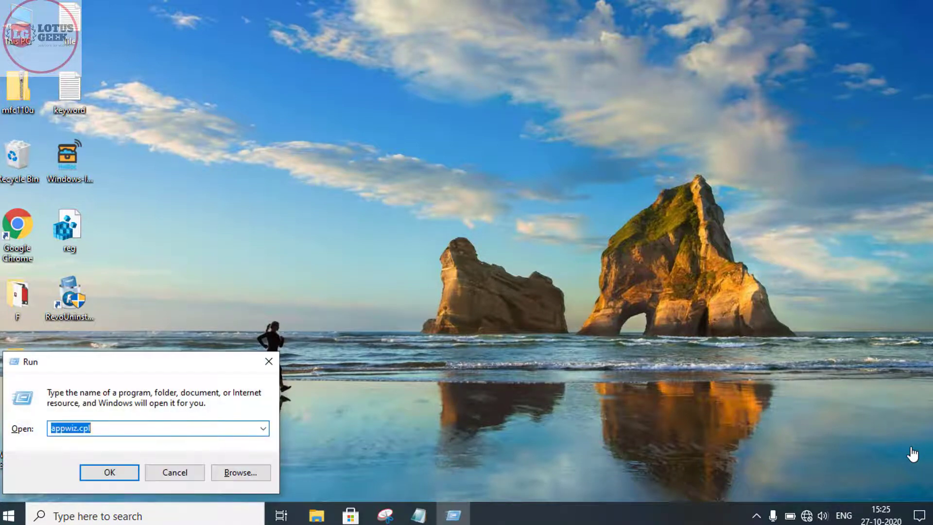
text(reg)
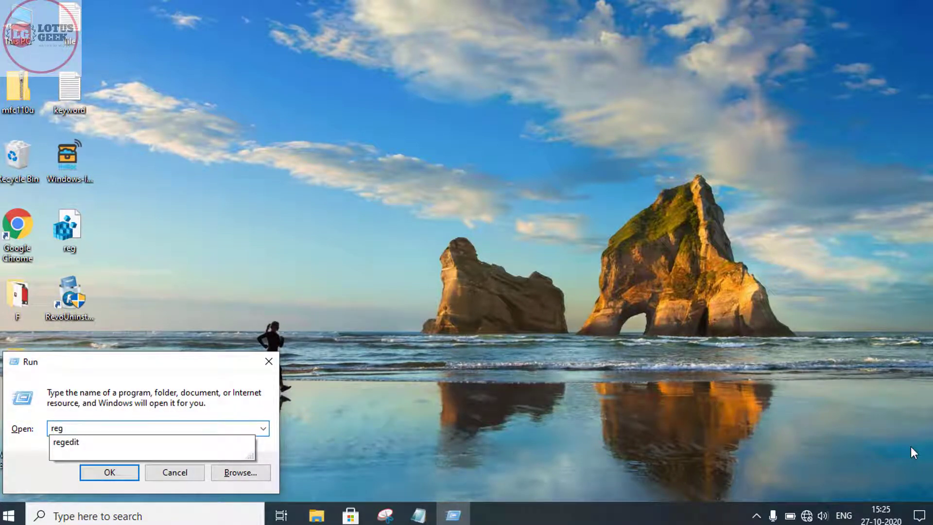
text(edit)
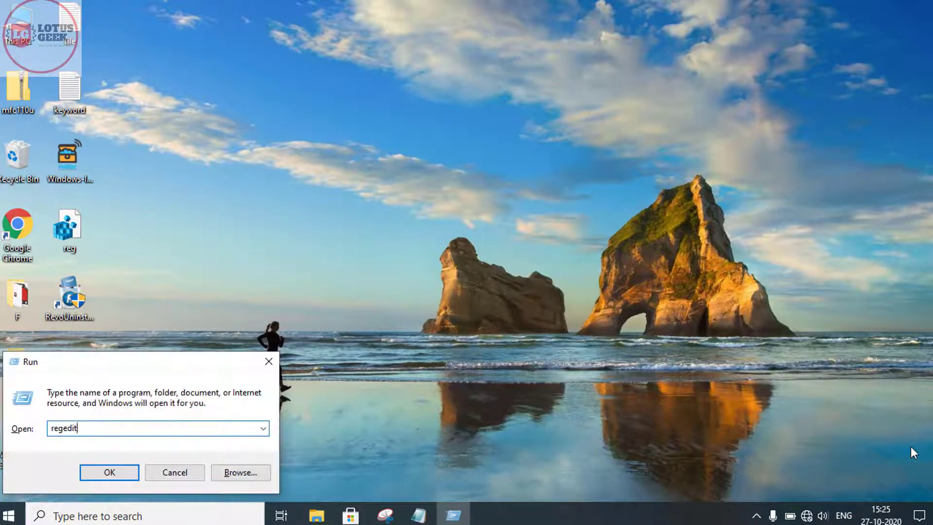
Step: Launch regedit, collapse the tree to HKEY_CURRENT_USER and select its address path for replacement
key(Return)
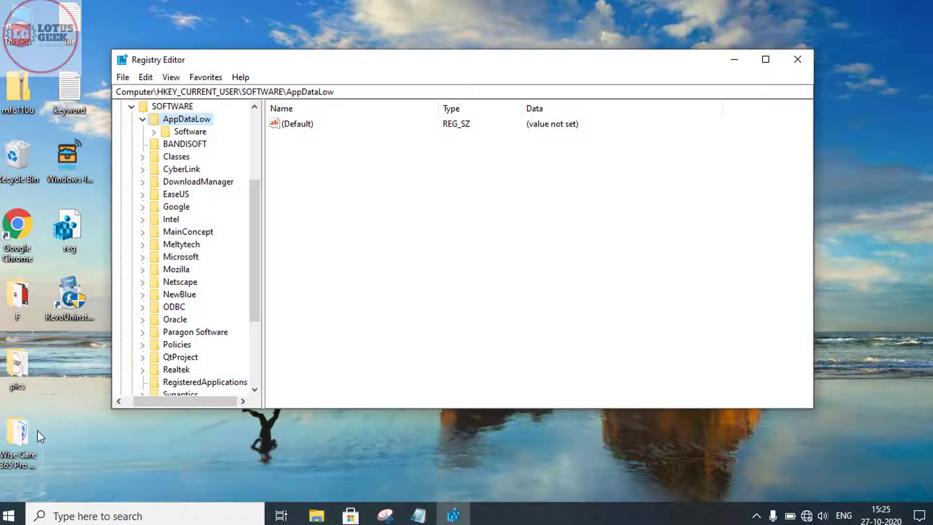
drag(170, 406, 153, 403)
scroll(161, 225, up, 4)
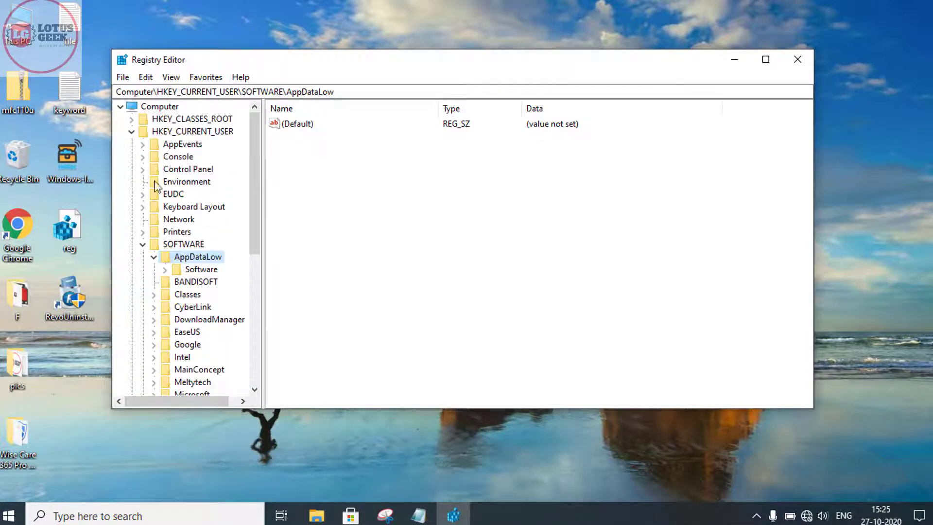
click(132, 133)
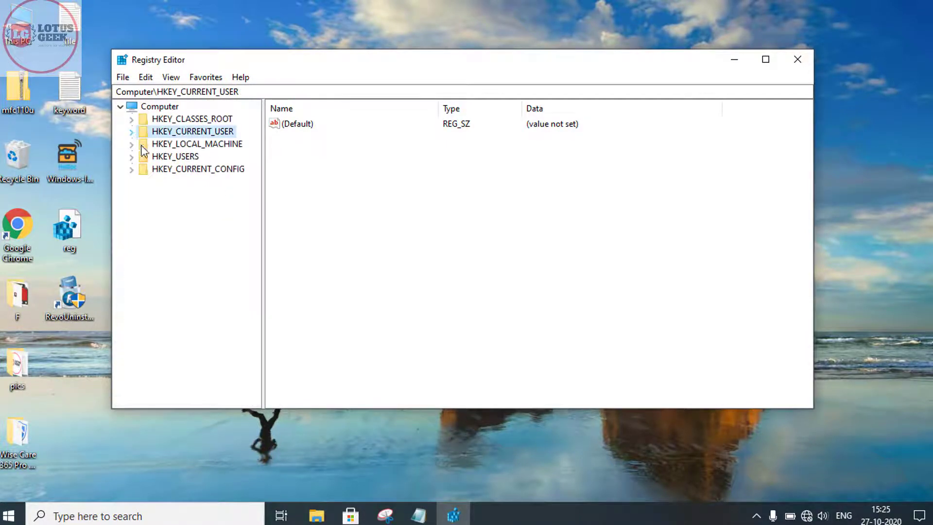
click(308, 88)
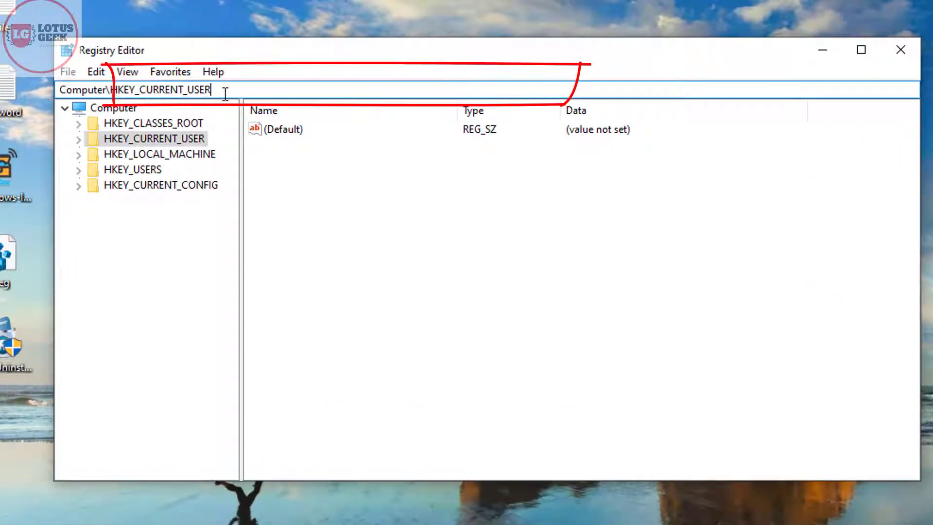
text(\)
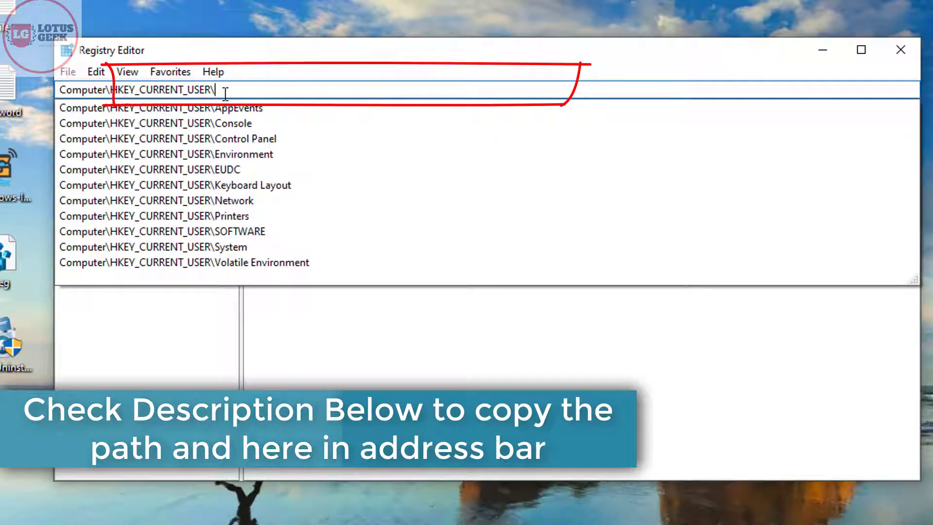
text(sOFTWARE)
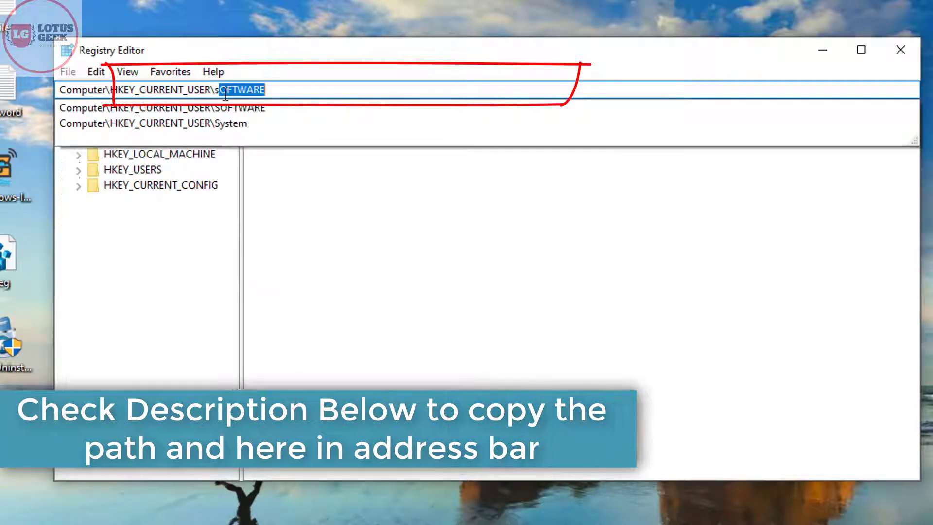
Step: Navigate to HKEY_CURRENT_USER\SOFTWARE\Microsoft\Windows\CurrentVersion\Explorer\User Shell Folders via address-bar suggestions
key(Down)
text(\)
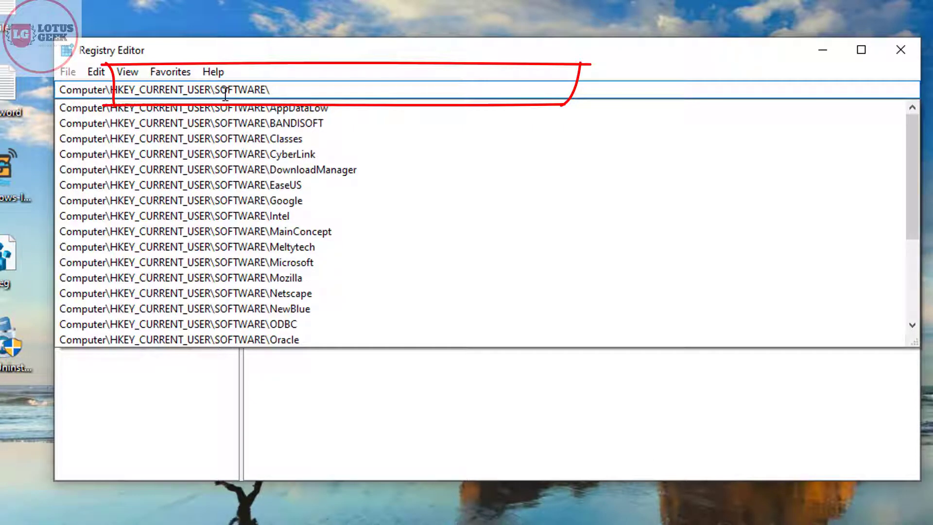
text(m)
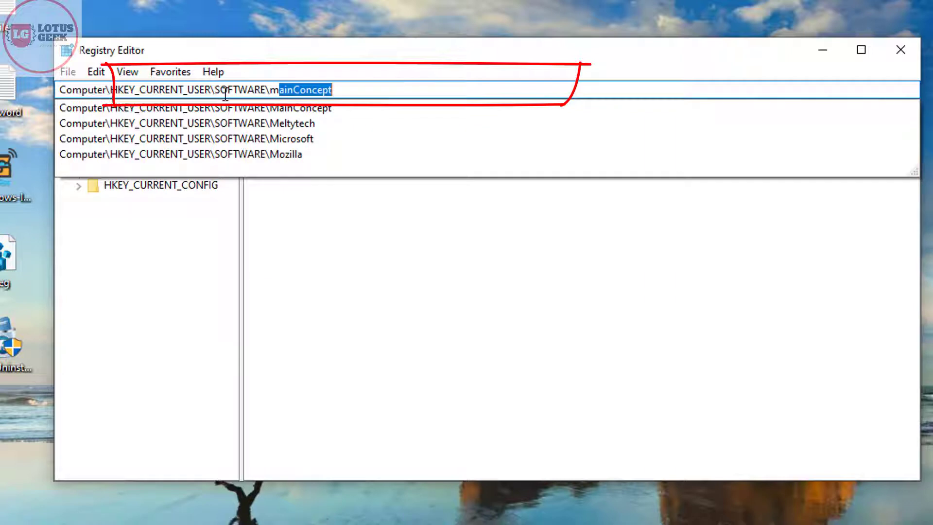
text(\)
key(BackSpace)
key(Down)
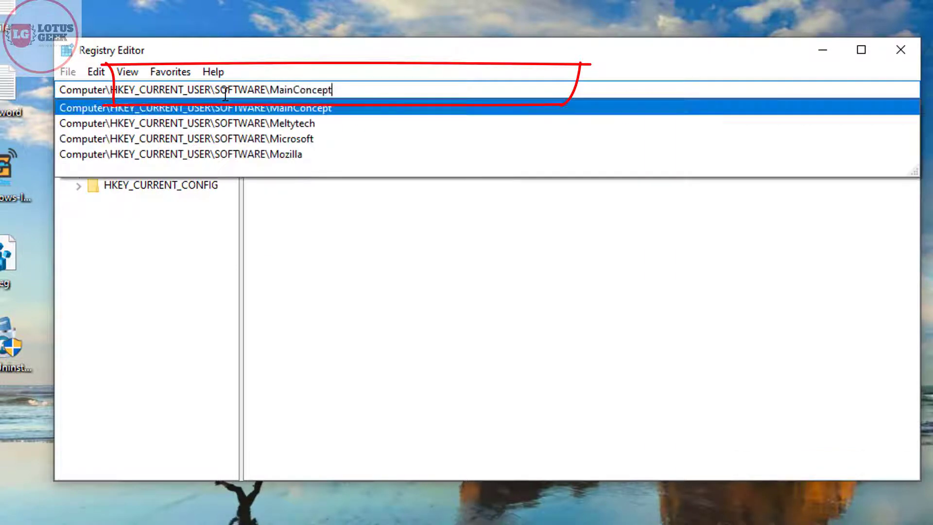
key(Down)
key(Down)
text(\w)
key(Down)
key(Down)
key(Down)
key(Down)
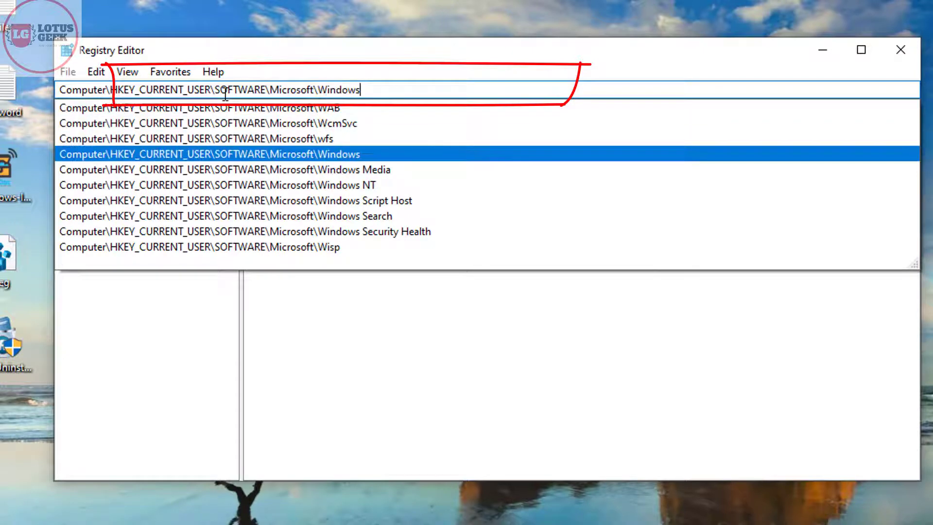
text(\)
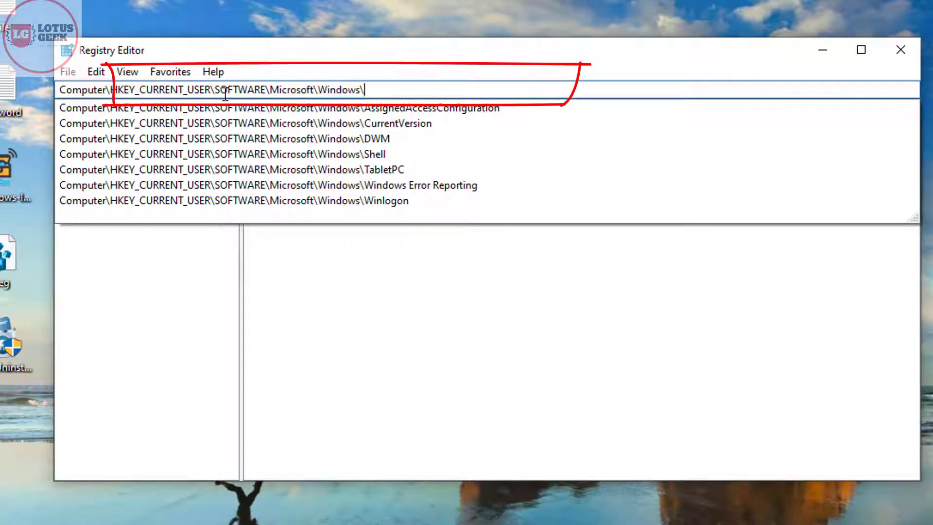
text(currentVersion)
key(Down)
text(\e)
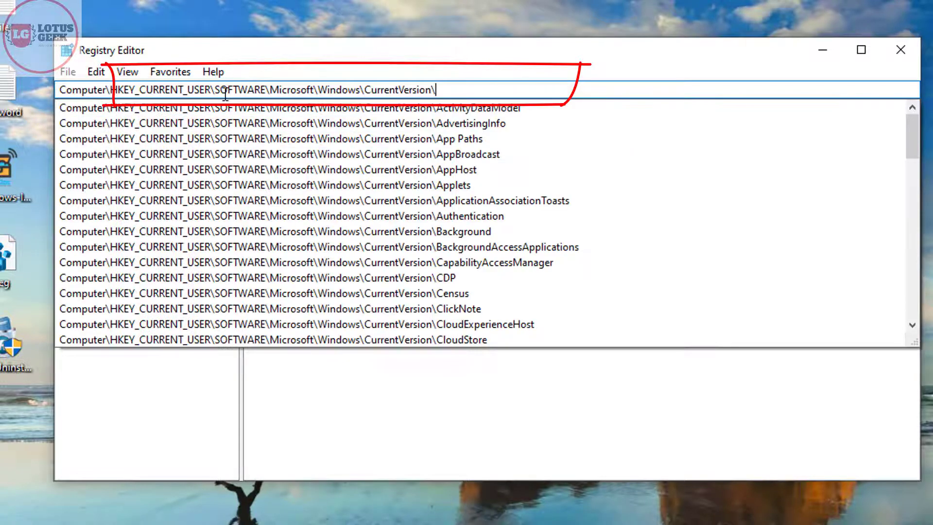
text(xplorer)
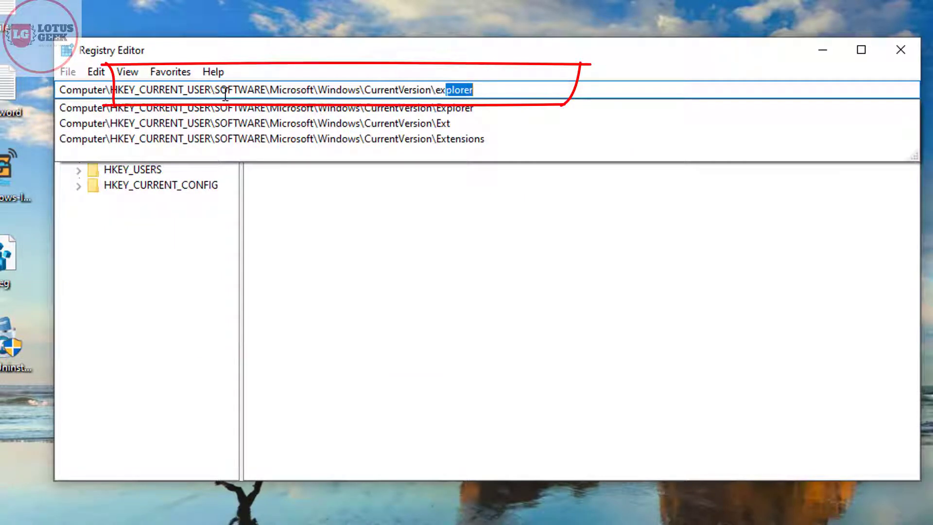
key(Down)
text(\)
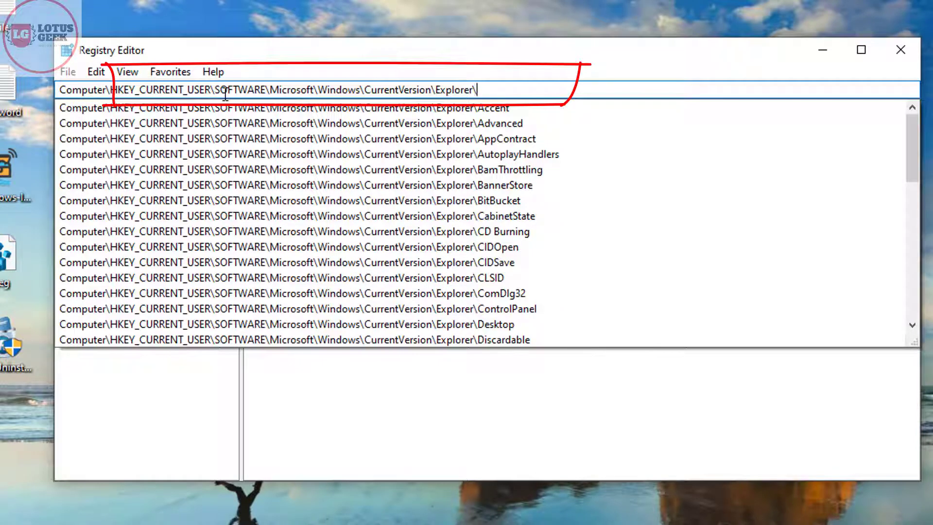
text(us)
key(Down)
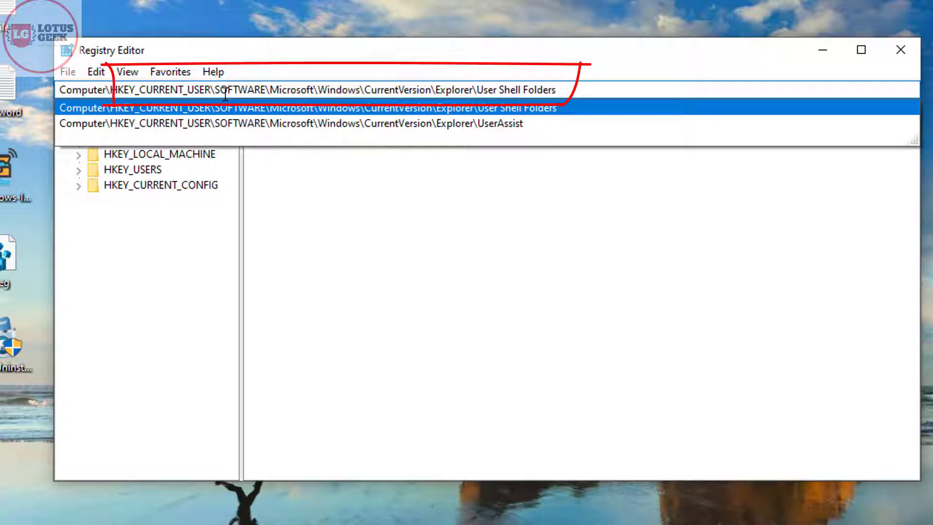
key(Return)
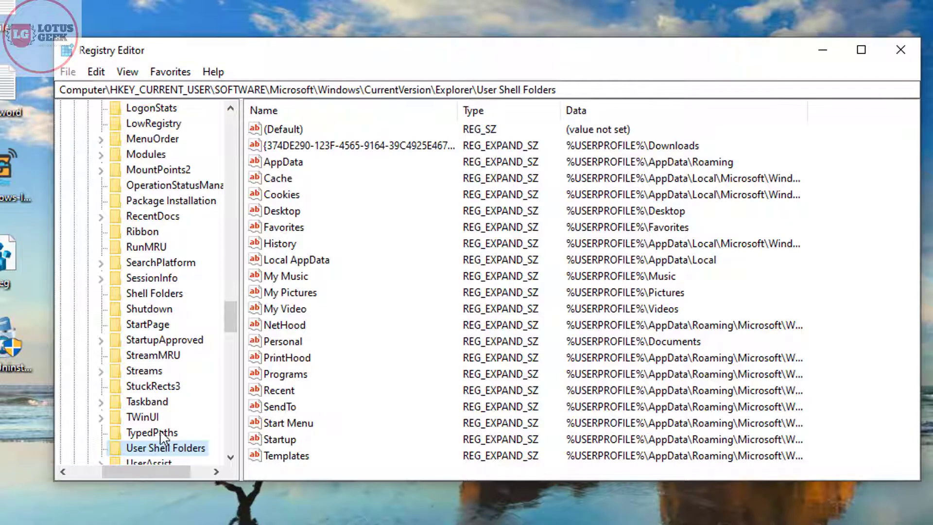
Step: Select the My Music value in the User Shell Folders value list
click(314, 191)
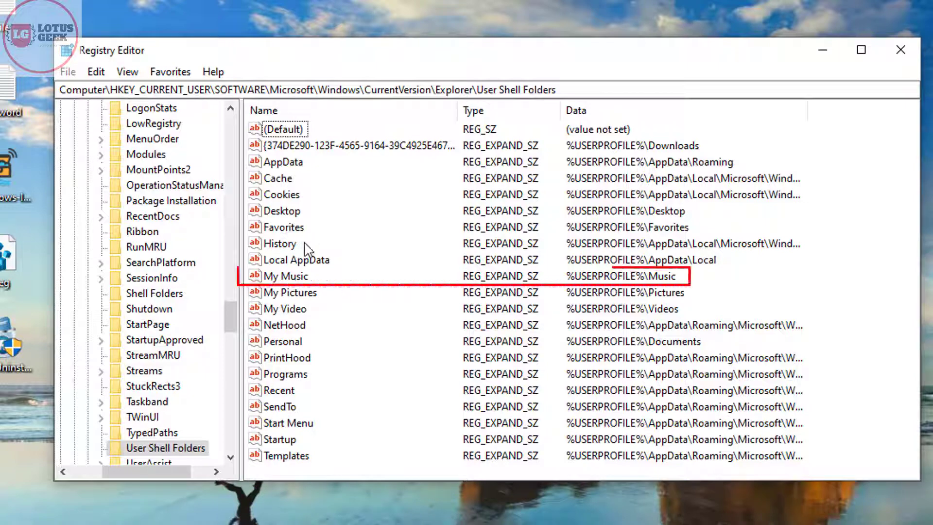
click(299, 281)
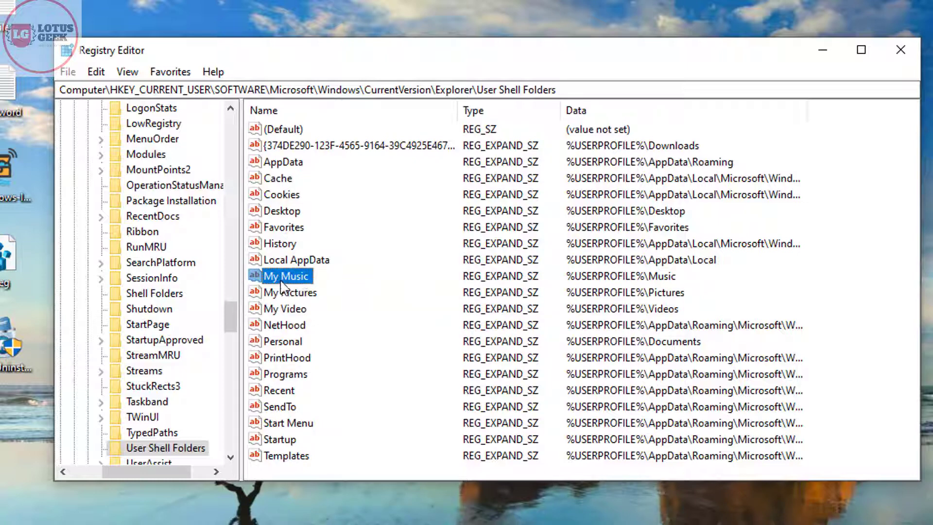
Step: Inspect My Music, confirming its data is %USERPROFILE%\Music, and cancel without changes
double_click(282, 283)
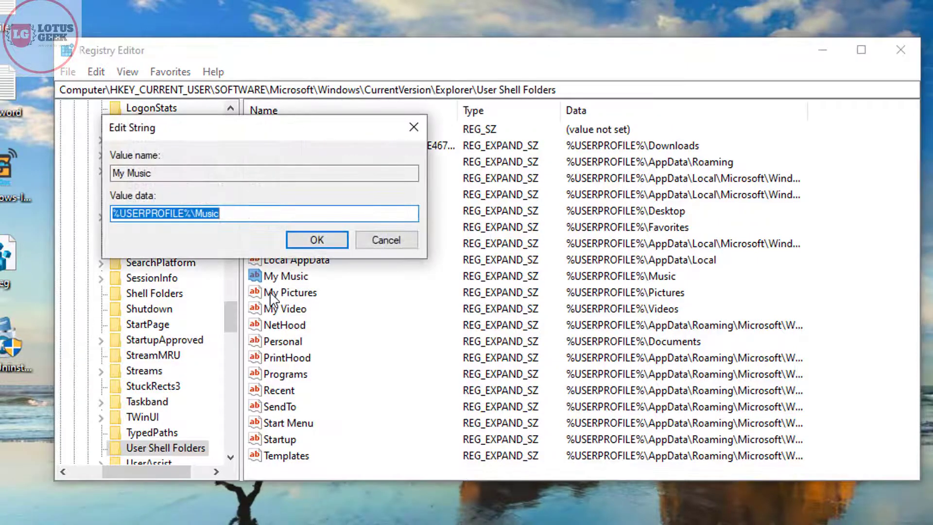
click(147, 213)
drag(244, 212, 100, 211)
click(236, 210)
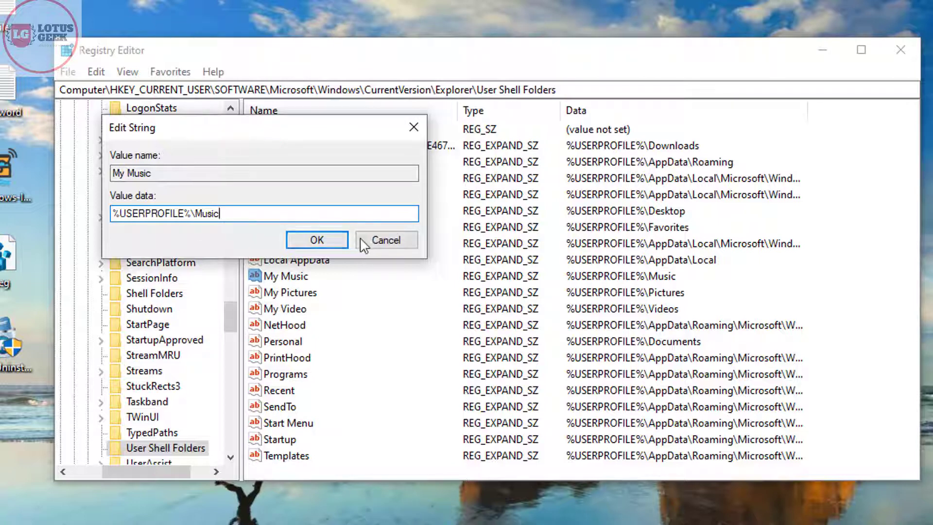
click(362, 243)
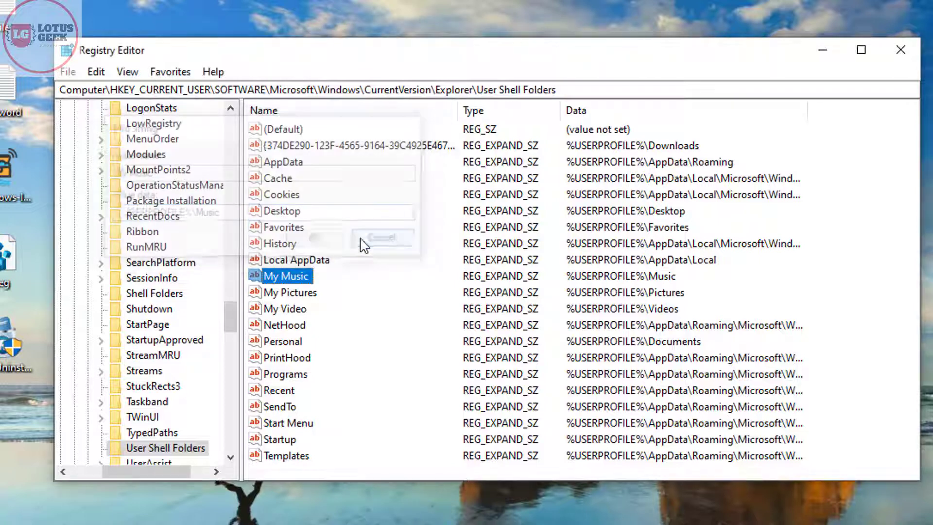
Step: Inspect My Pictures, confirming its default %USERPROFILE% path, and cancel without changes
double_click(289, 294)
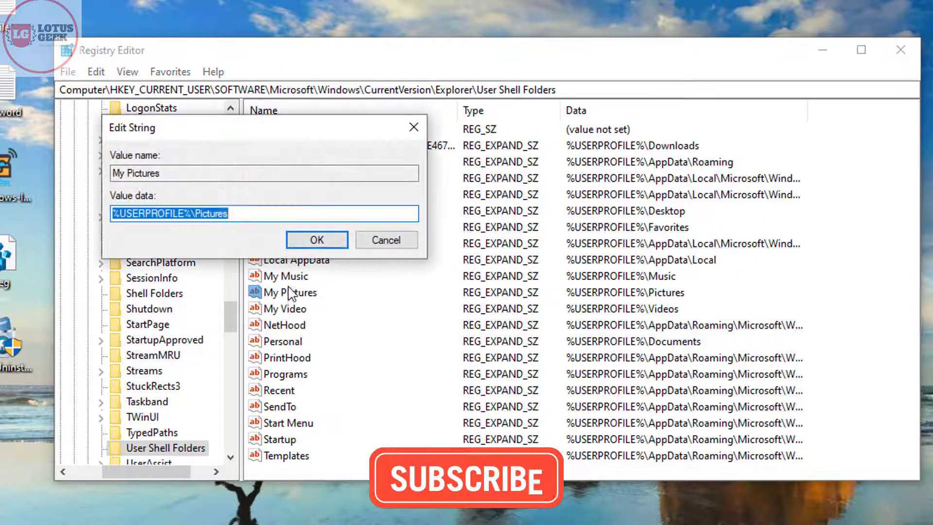
click(119, 213)
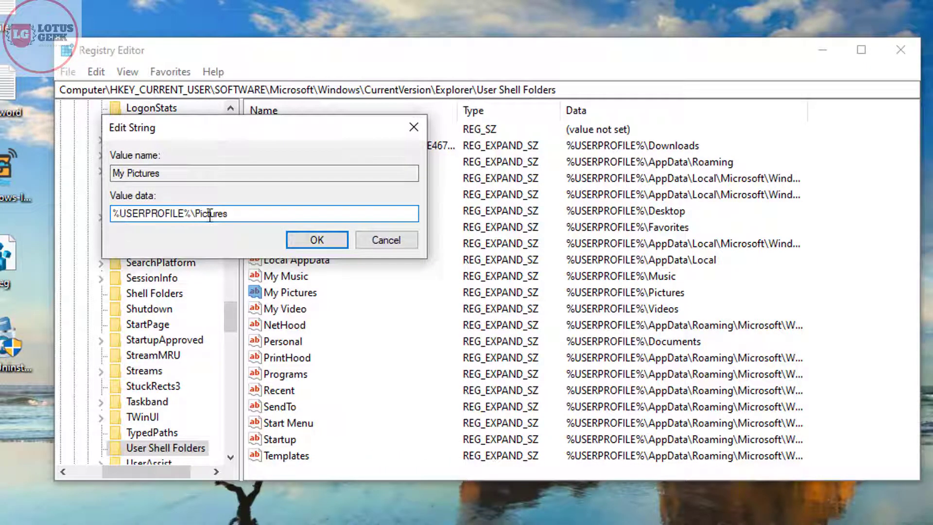
click(397, 244)
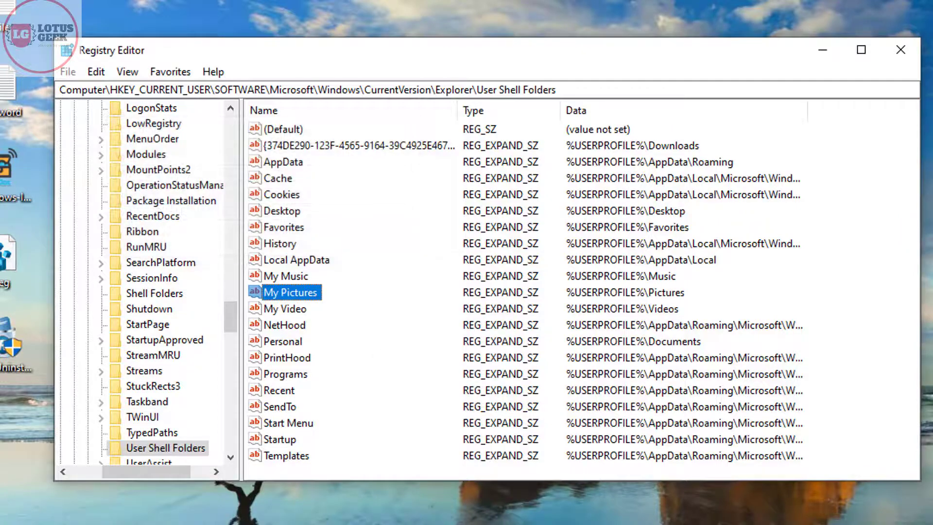
click(332, 172)
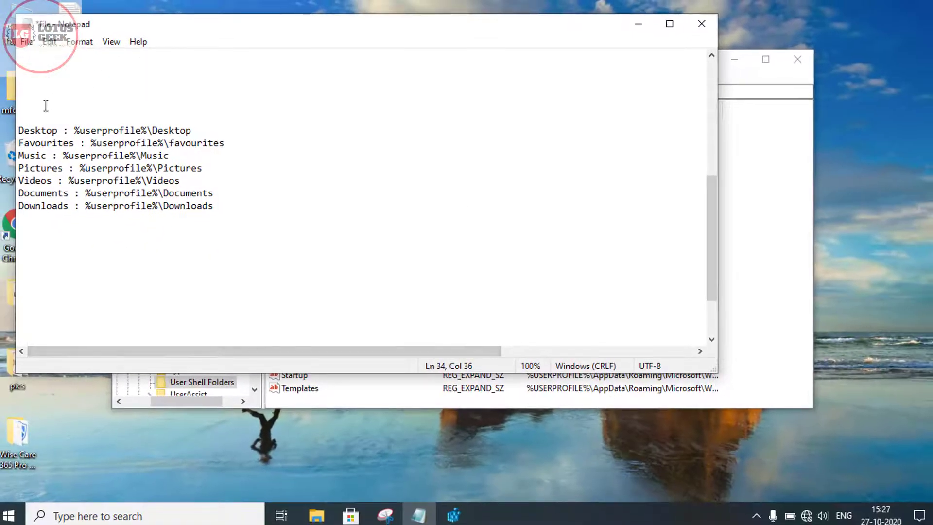
Step: Copy the default %userprofile%\Videos path from the notes, leaving My Pictures unchanged
mouse_move(17, 130)
mouse_down()
mouse_move(239, 192)
mouse_move(254, 210)
mouse_up()
click(252, 210)
click(763, 223)
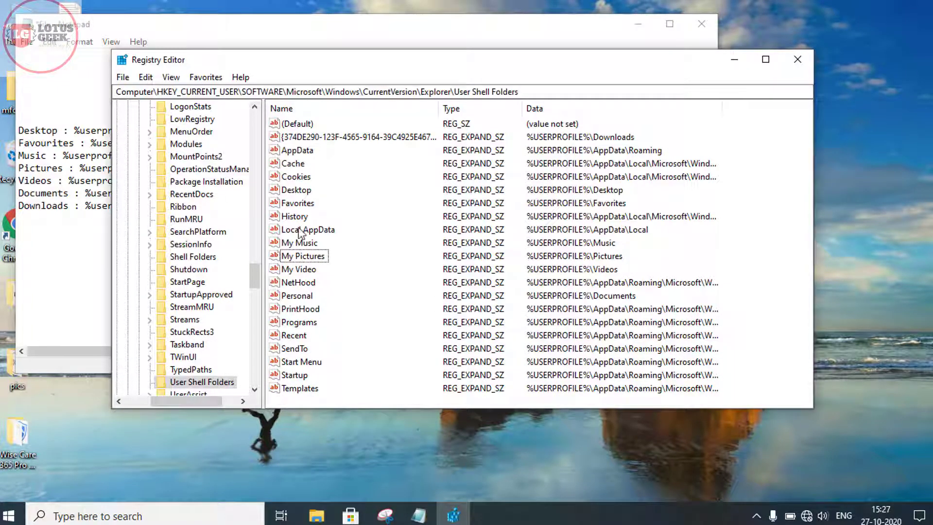
double_click(302, 259)
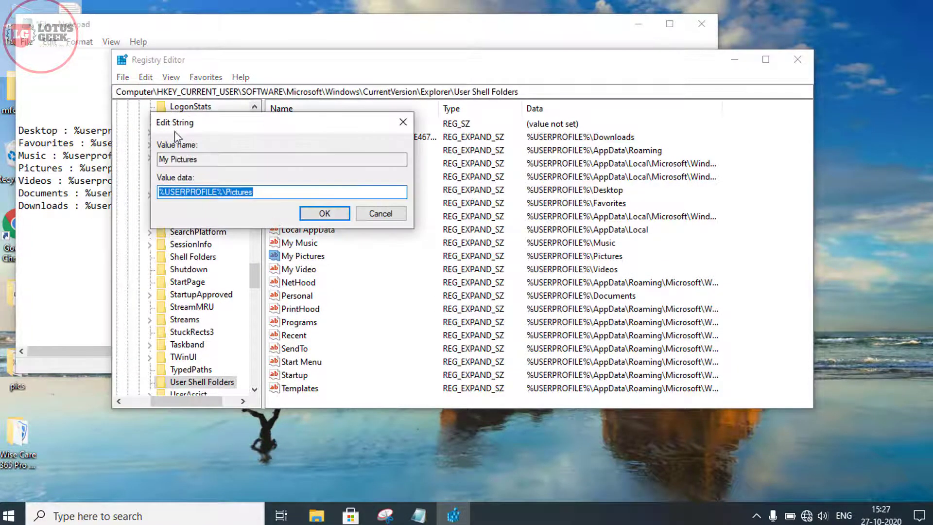
click(63, 168)
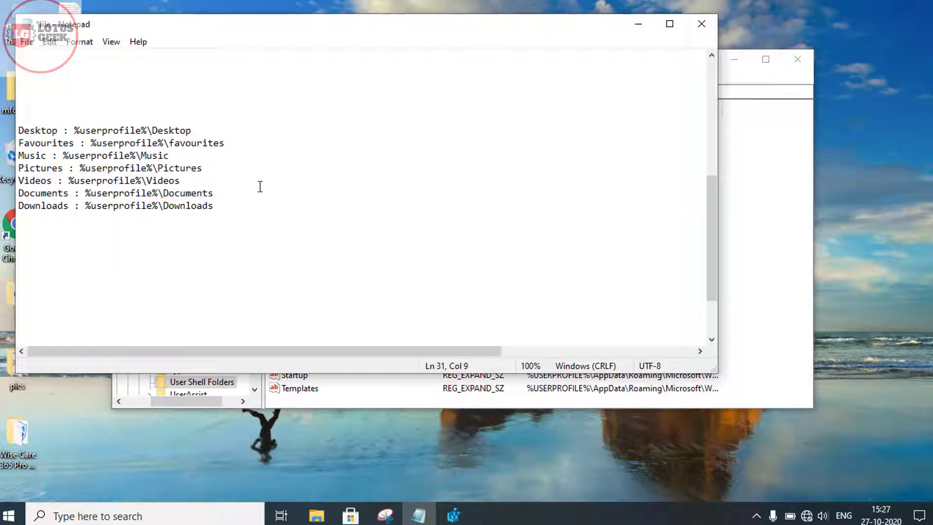
drag(182, 181, 67, 179)
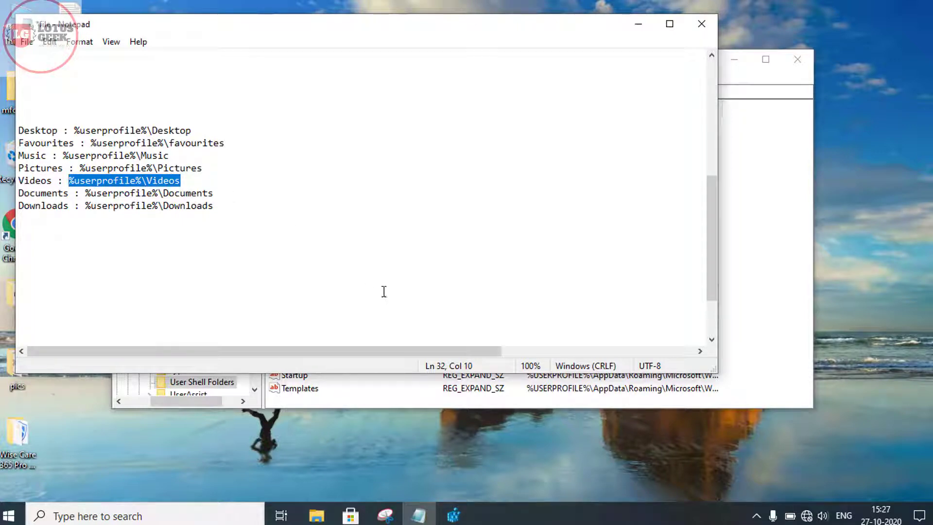
click(393, 388)
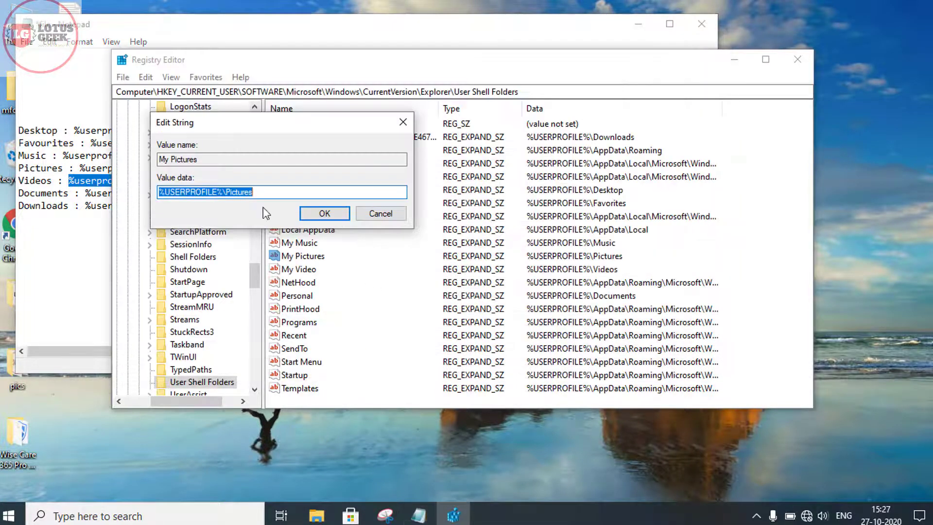
click(390, 219)
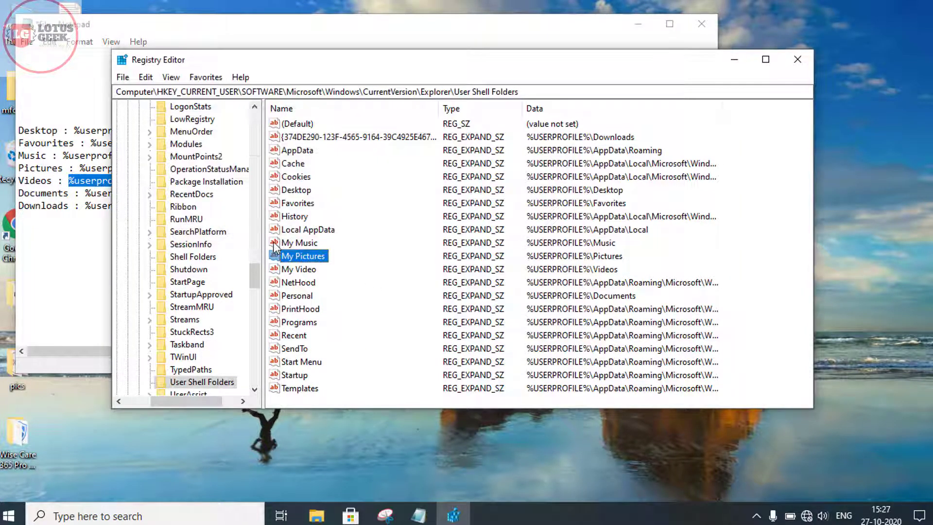
Step: Replace the My Video value data with the pasted %userprofile%\Videos path
double_click(299, 271)
drag(260, 192, 236, 192)
key(ctrl+a)
text(%userprofile%\Videos)
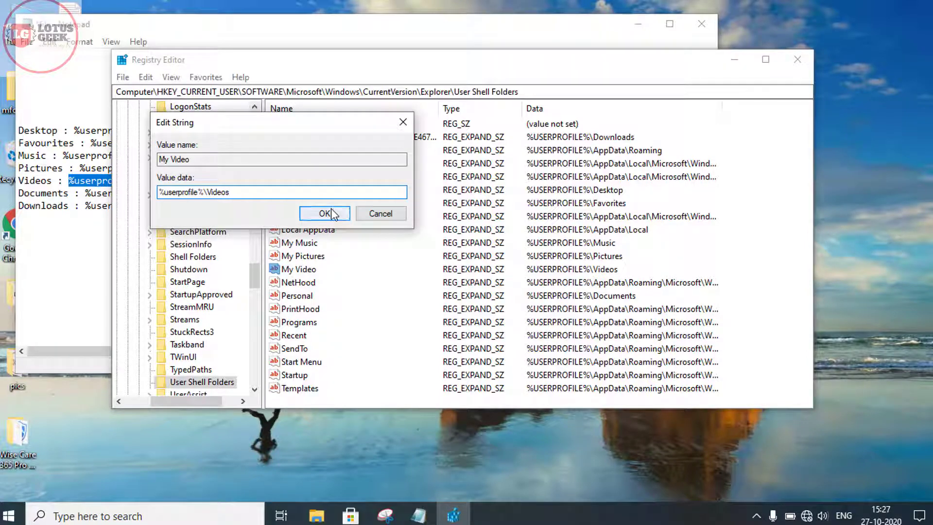
click(381, 217)
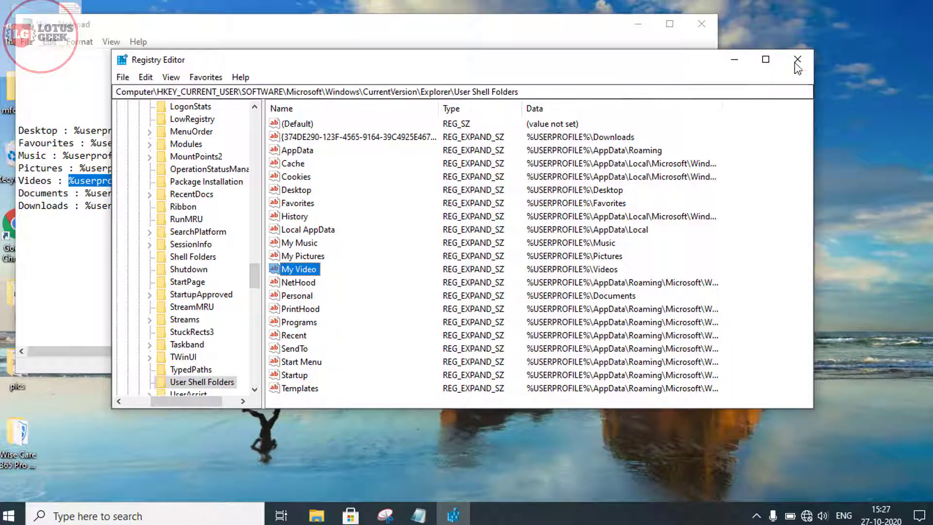
click(326, 138)
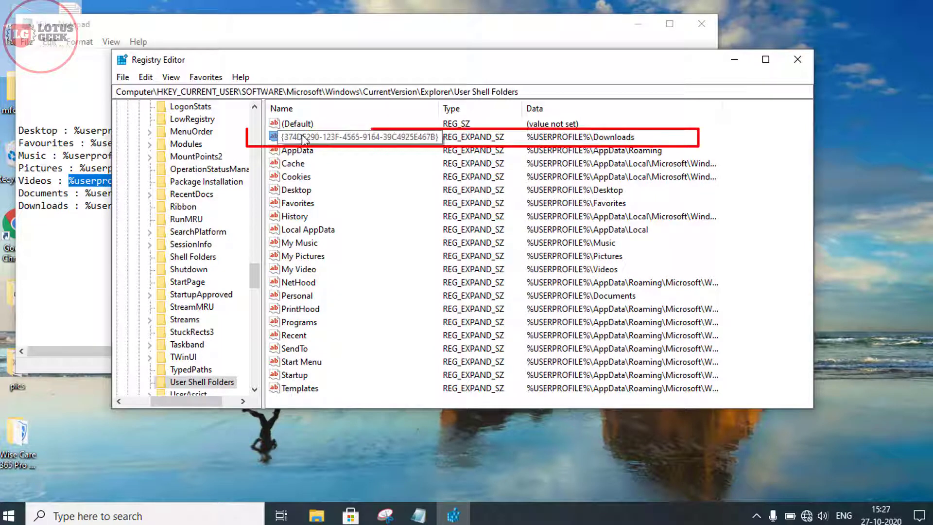
double_click(304, 138)
click(275, 192)
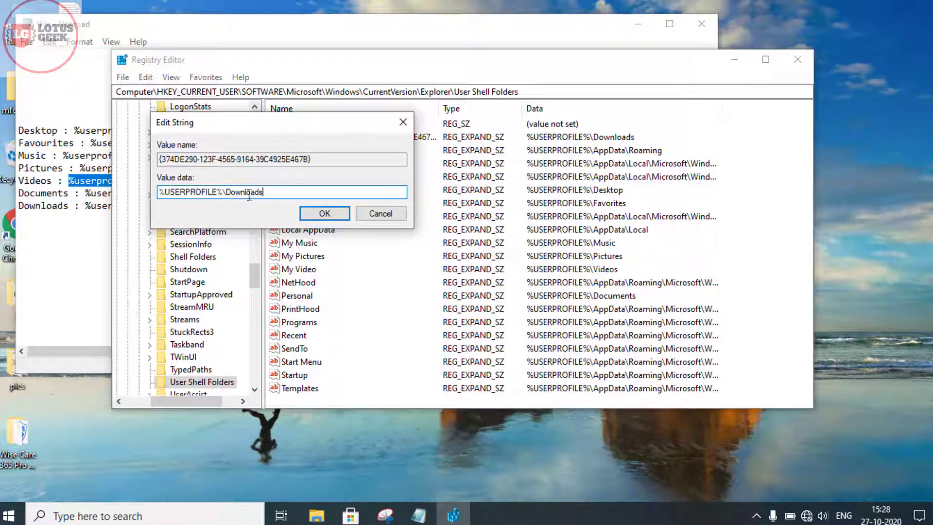
drag(245, 195, 158, 193)
key(Escape)
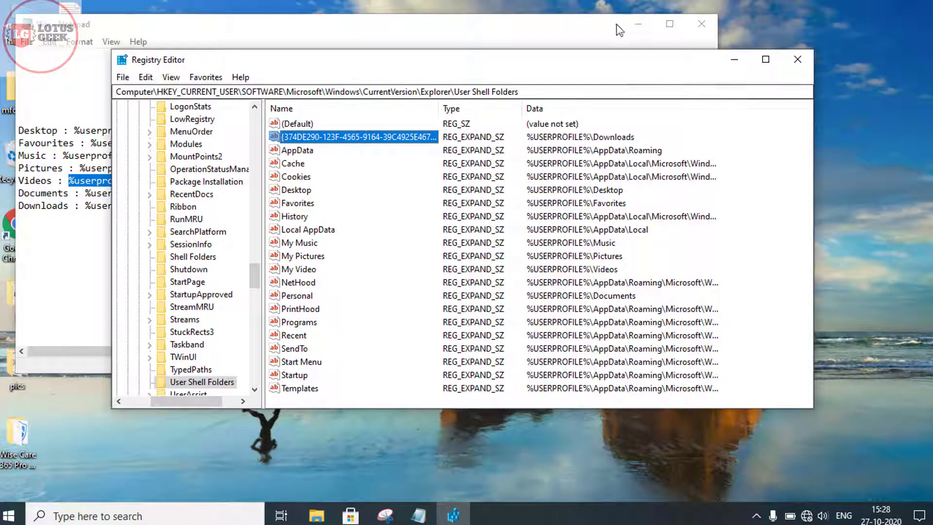
Step: Close Registry Editor and minimize Notepad so only the desktop shows
click(794, 64)
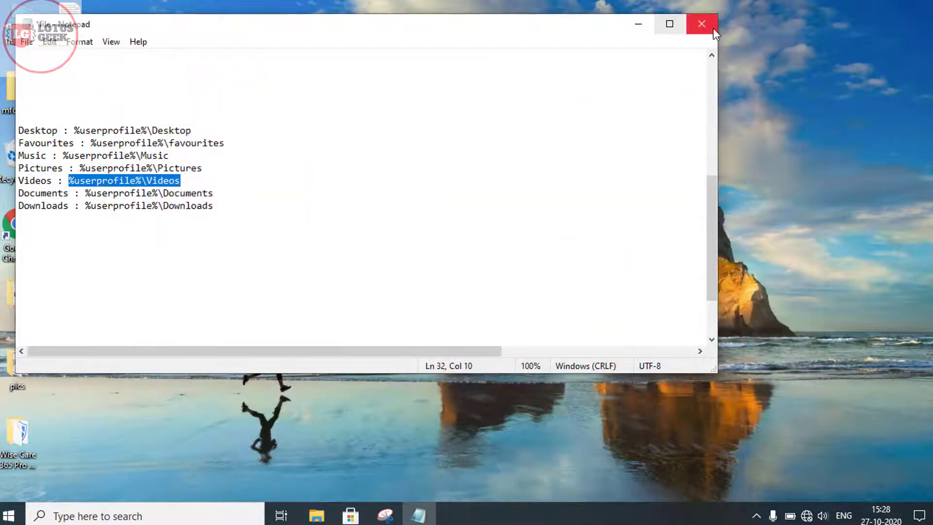
click(646, 28)
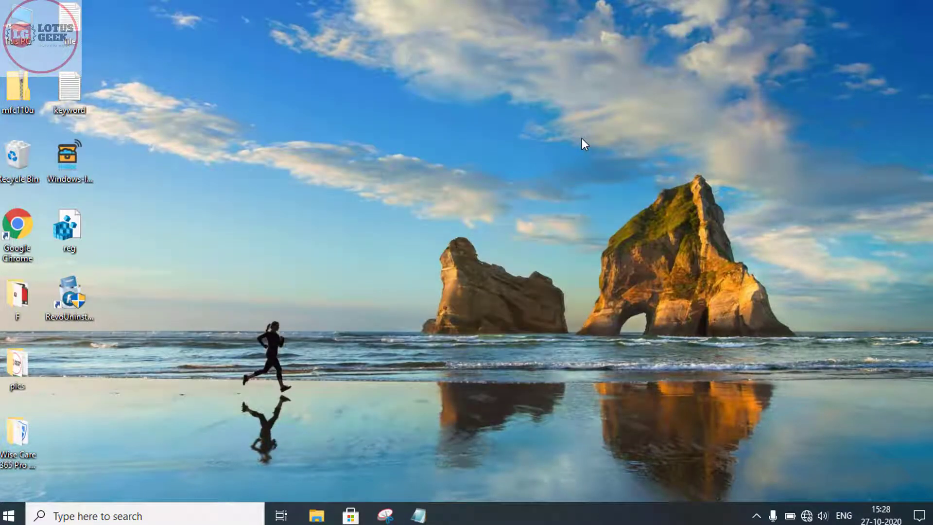